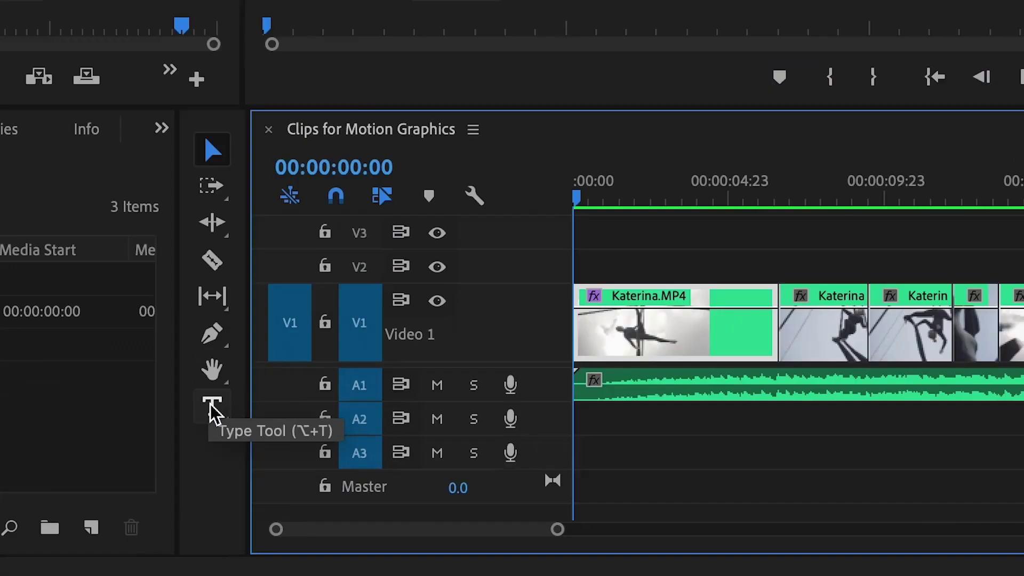
- Type 'Greece Has Soul' in the Program Monitor with the Type tool, creating a V2 graphic
left_click(326, 506)
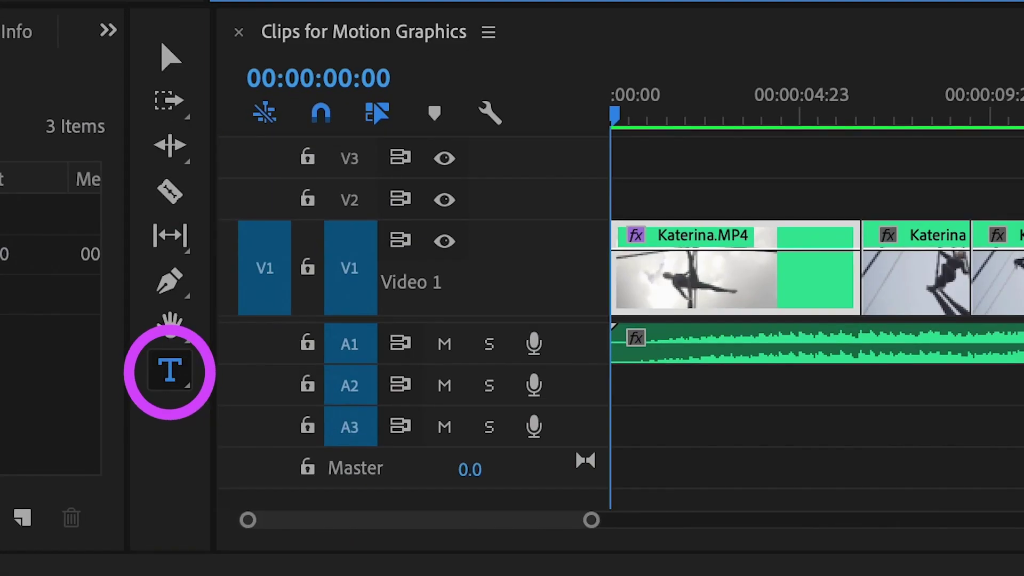
left_click(510, 196)
type("Gree")
type("ce Has Soul")
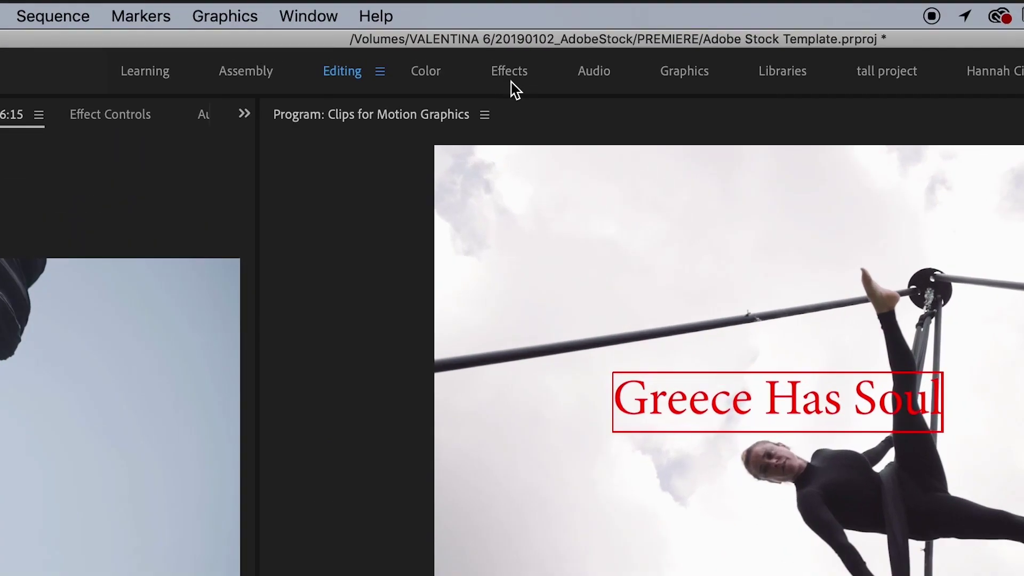
left_click(460, 34)
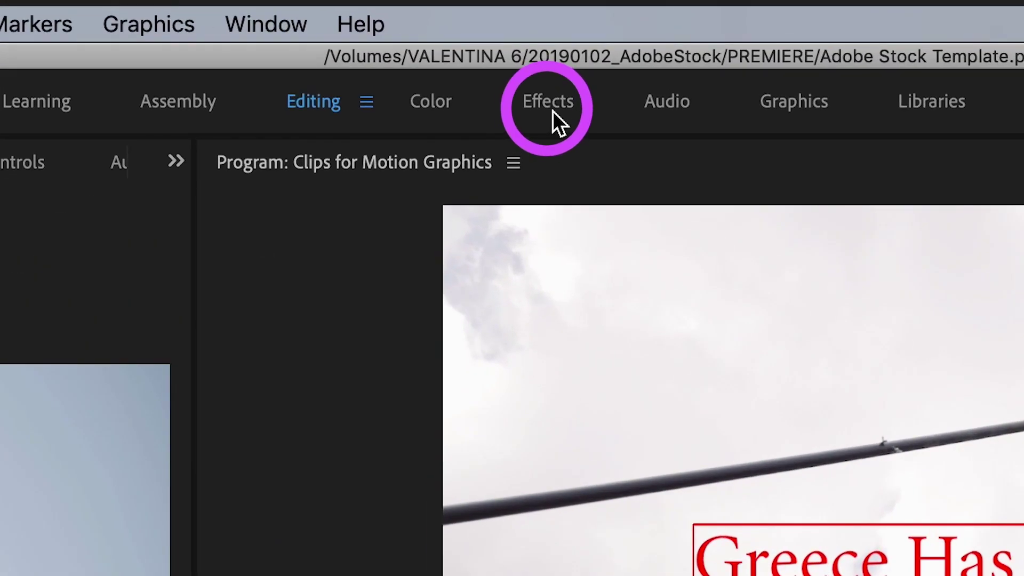
- In Essential Graphics, set the title to size 190, centre-aligned and re-centred in the frame
left_click(283, 33)
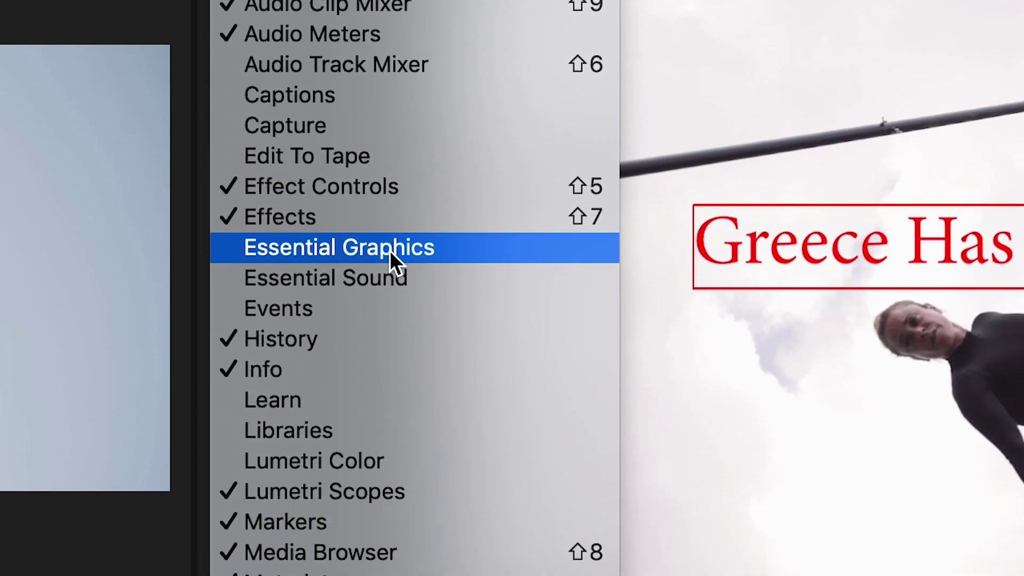
left_click(392, 259)
left_click_drag(905, 556, 937, 557)
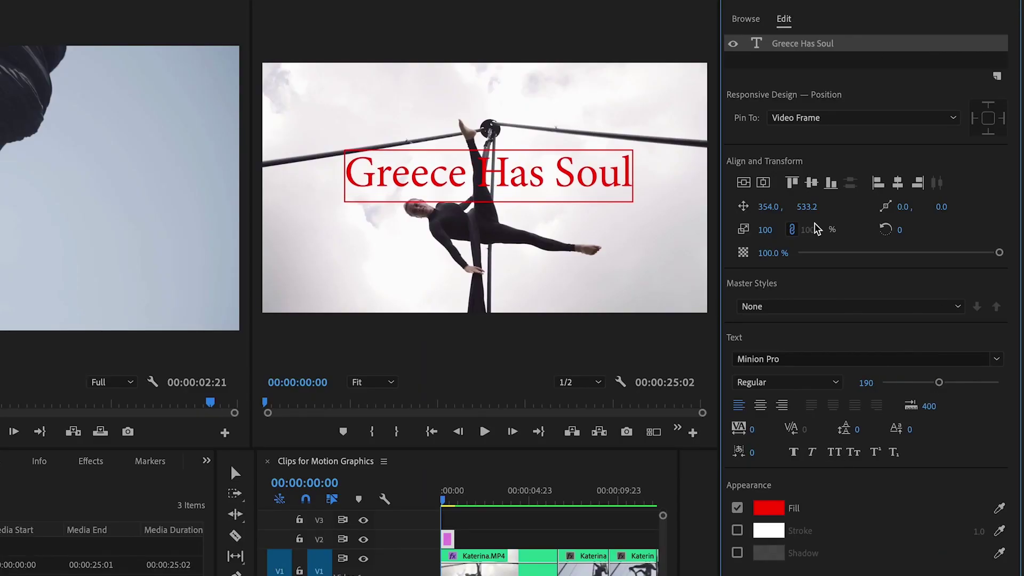
key("ctrl+shift+c")
left_click_drag(768, 206, 861, 200)
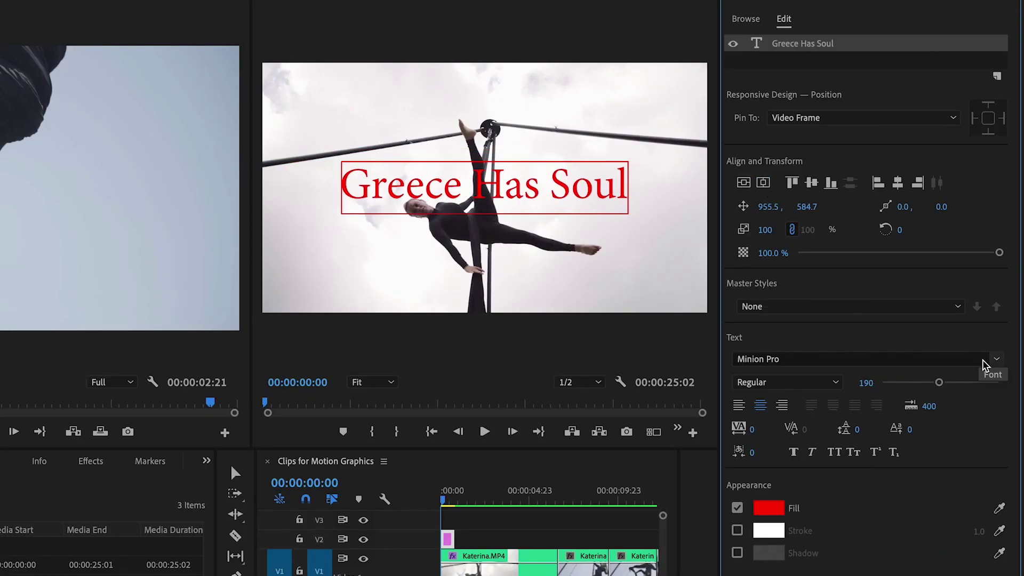
- Change the title font to Bebas, after briefly trying Didot
left_click(996, 359)
scroll(854, 480, "up", 10)
left_click(777, 524)
left_click(864, 359)
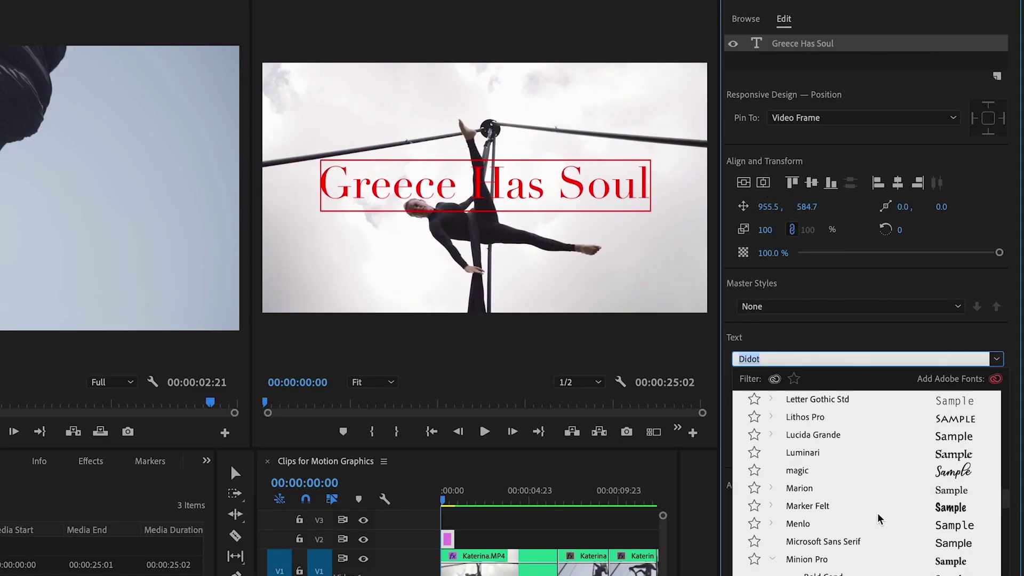
scroll(896, 502, "up", 5)
left_click(912, 400)
- Set the title's fill colour and fade it to about 34.5% opacity
left_click(769, 507)
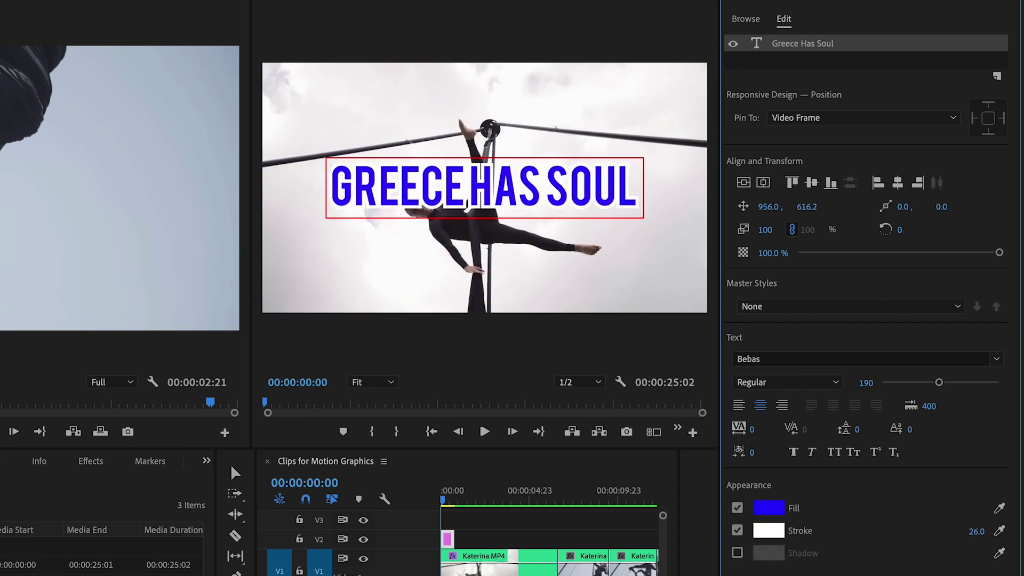
mouse_move(999, 252)
left_mouse_down()
mouse_move(850, 254)
mouse_move(868, 255)
left_mouse_up()
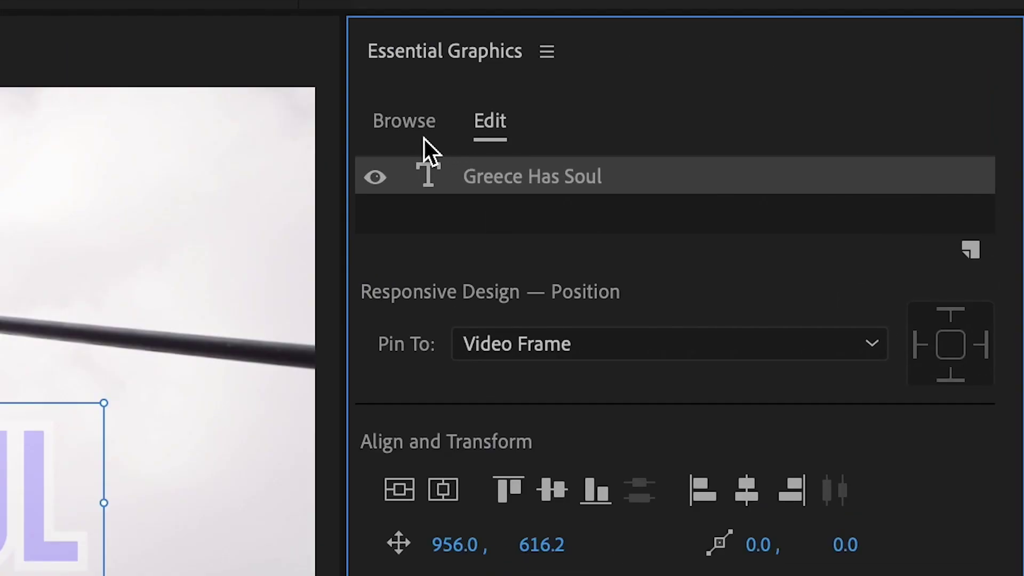
left_click(418, 126)
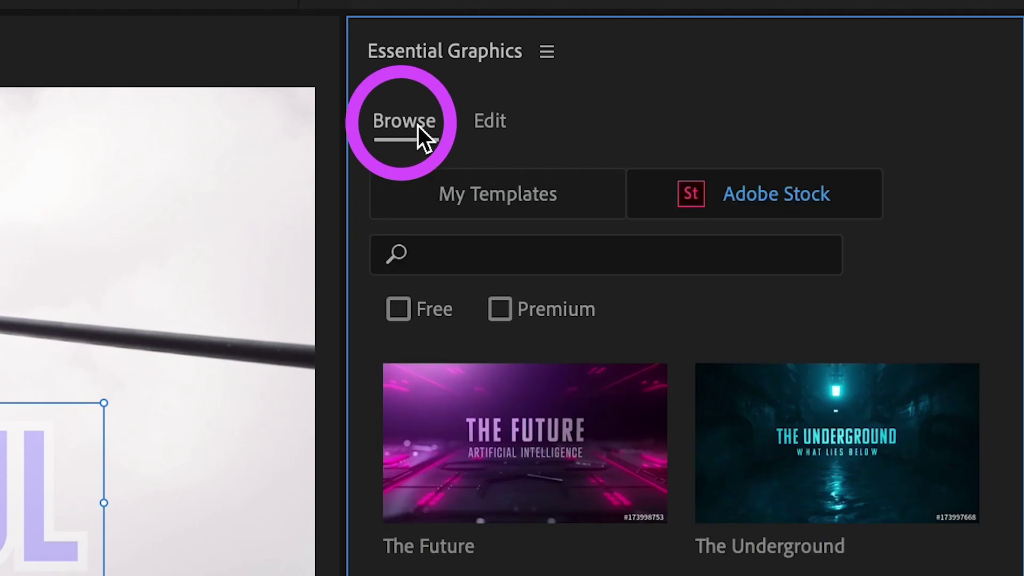
- Search Adobe Stock for free 'title' templates and advance four pages to reach Visual Trends
type("title")
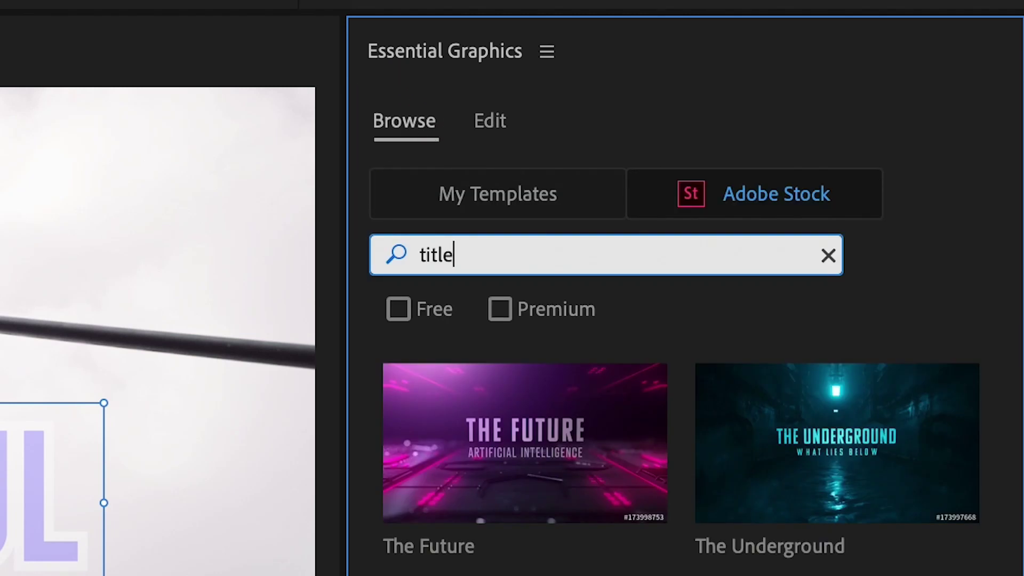
left_click(400, 313)
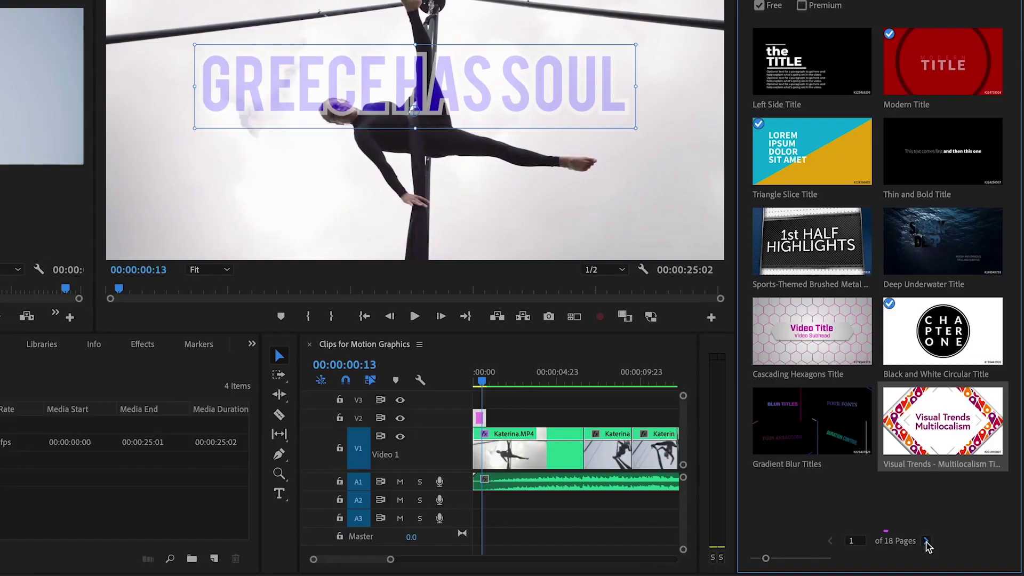
left_click(927, 542)
left_click(927, 543)
left_click(927, 542)
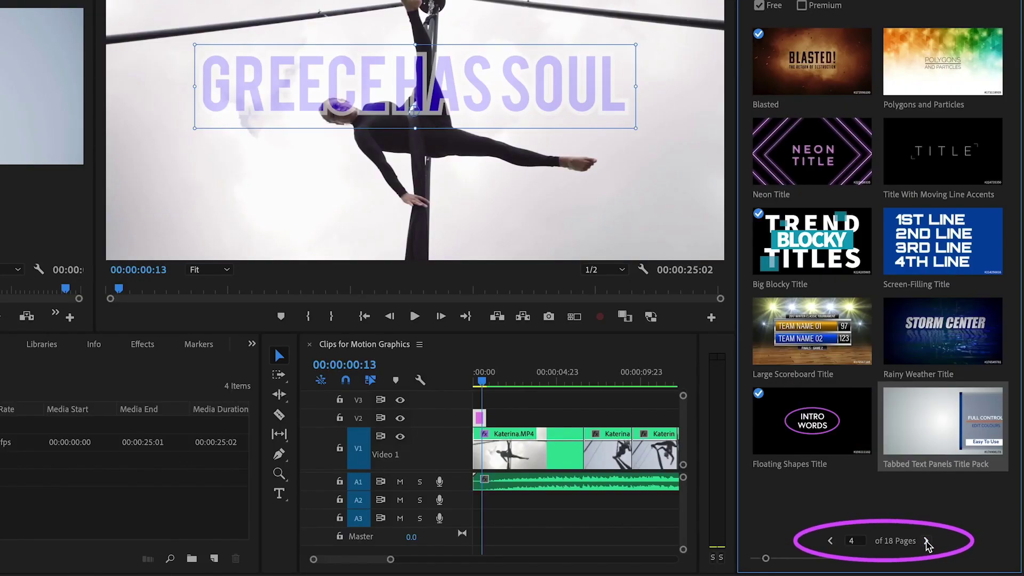
left_click(927, 542)
left_click(926, 542)
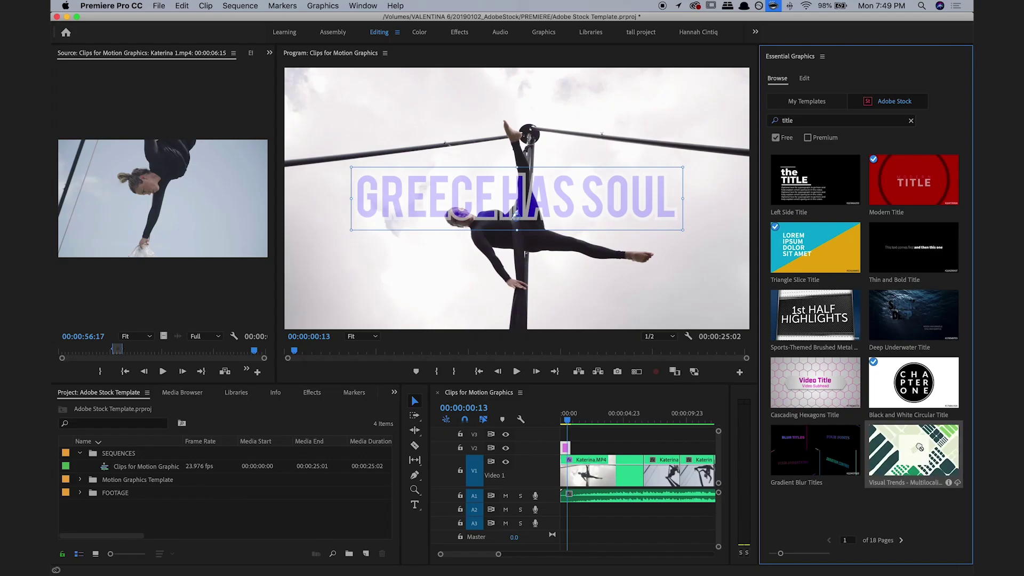
- Place the Visual Trends – Multilocalism Title on V2 and enter GREECE, HAS, SOUL on three lines
left_click_drag(834, 346, 586, 448)
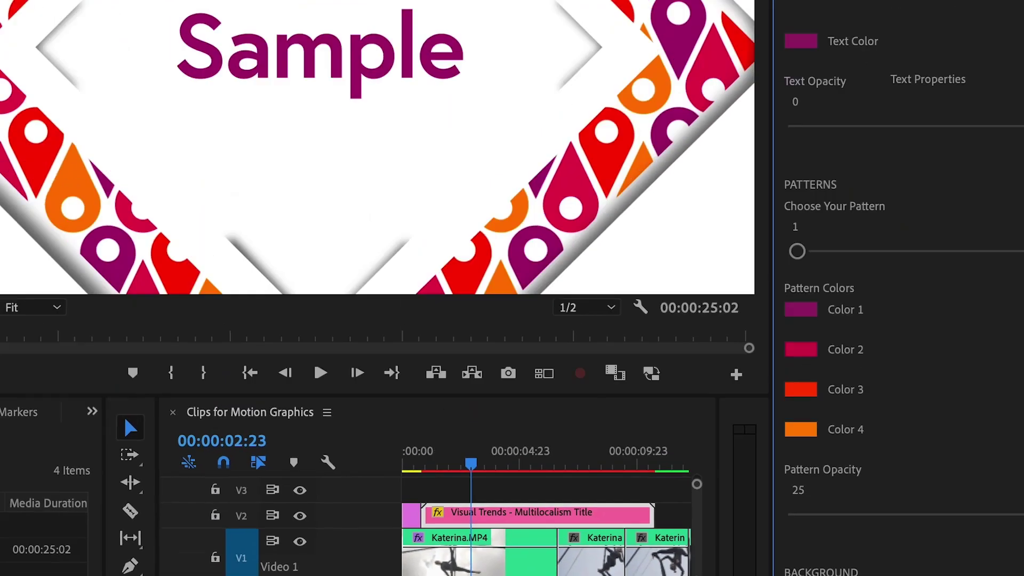
type("GREECE")
key("Return")
type("HA")
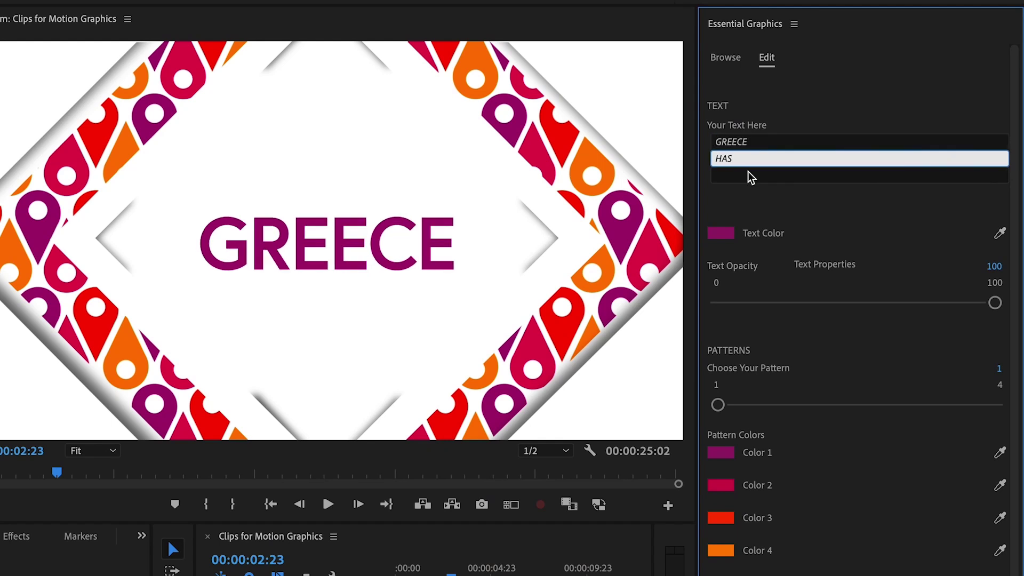
type("S")
key("Return")
type("SOUL")
left_click(791, 132)
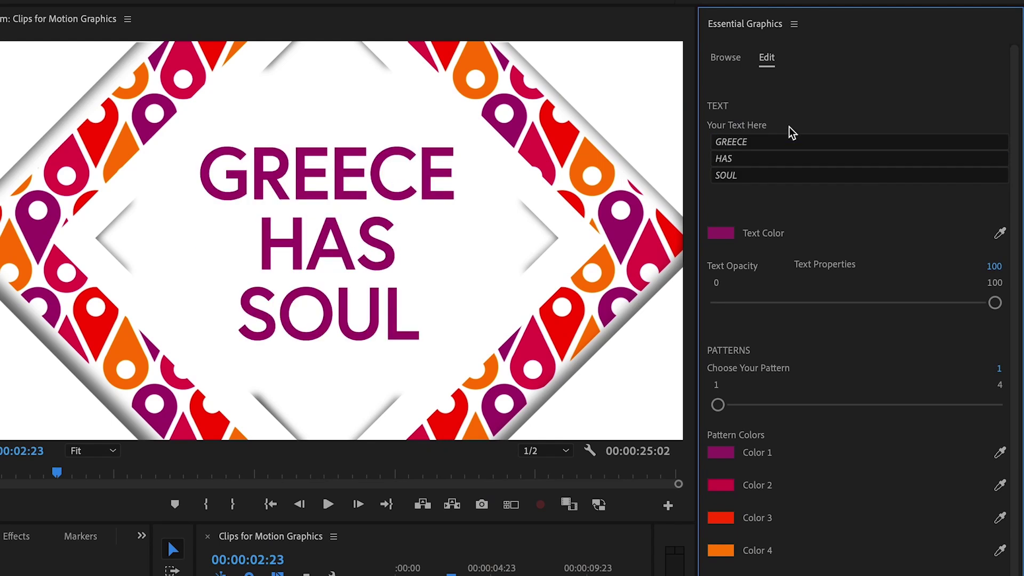
- Switch the title to pattern 4, with Color 1 set to blue and Color 2 to cyan
scroll(1017, 297, "down", 5)
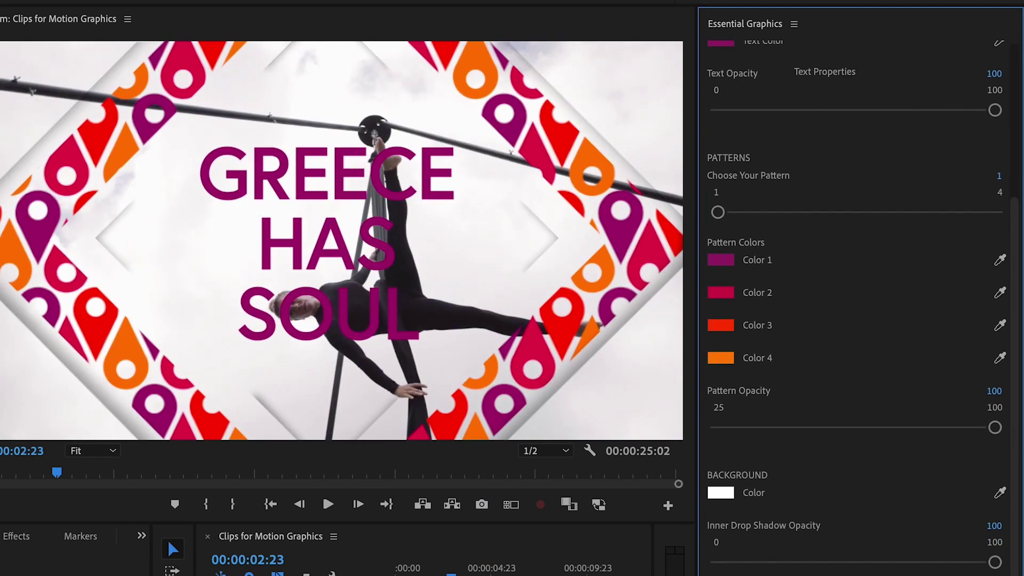
scroll(910, 379, "up", 2)
left_click_drag(784, 297, 997, 301)
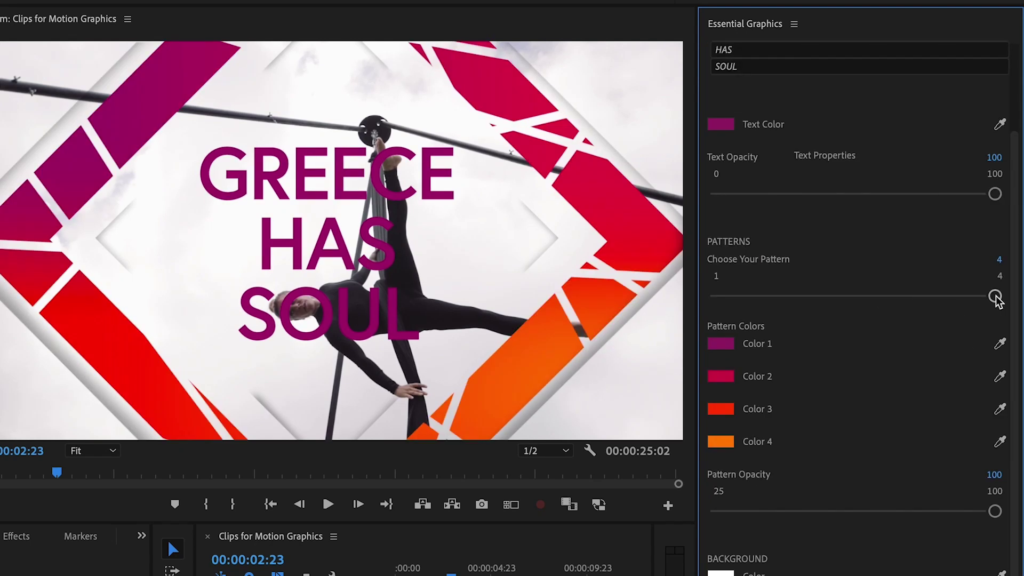
left_click(721, 344)
left_click(297, 277)
left_click(499, 142)
left_click(721, 376)
left_click(498, 142)
- Set Color 3 to light cyan and Color 4 to a dark blue
left_click(721, 409)
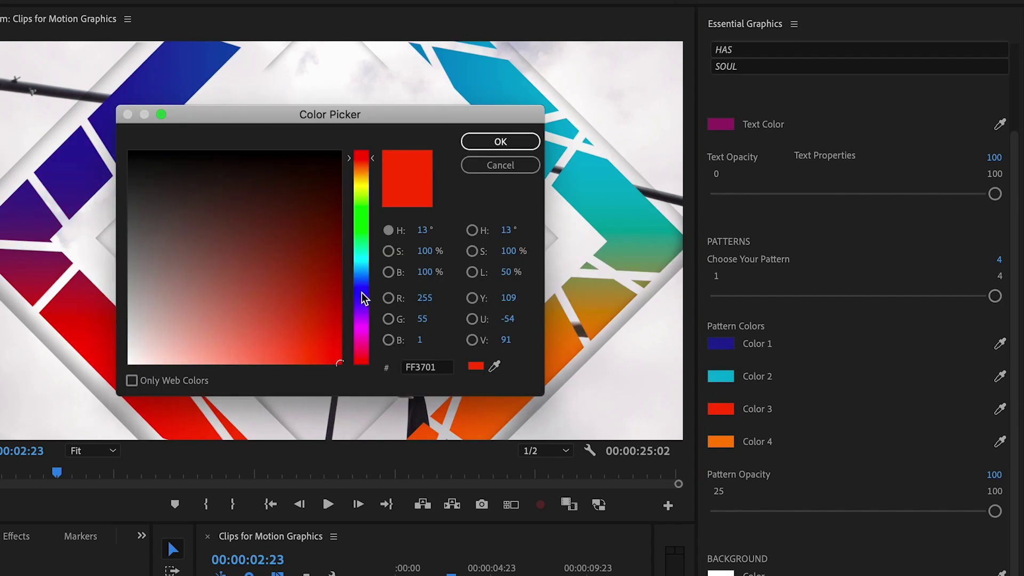
left_click(361, 262)
left_click(500, 142)
left_click(721, 441)
left_click(361, 298)
left_click(340, 269)
left_click(334, 251)
left_click(500, 142)
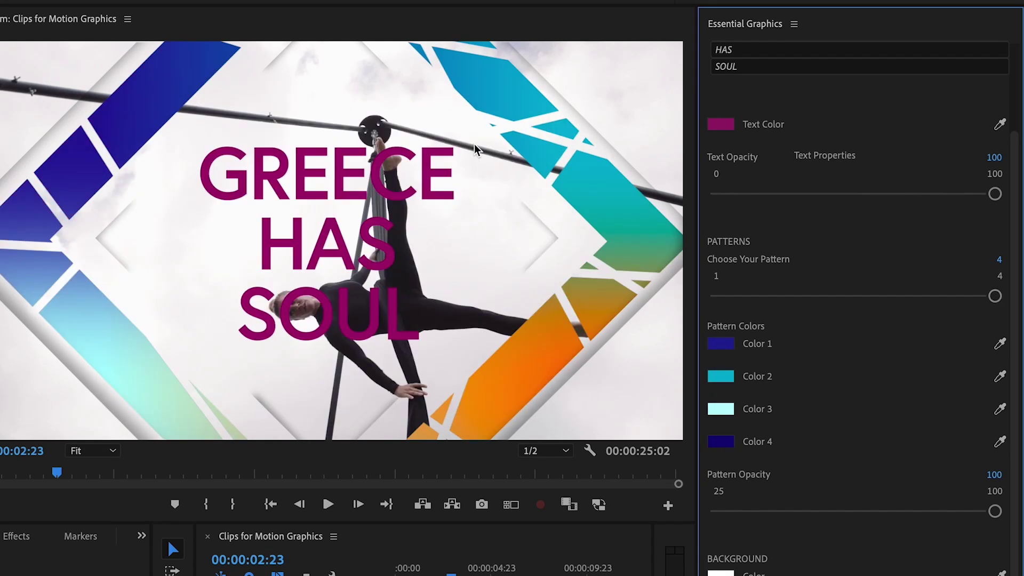
- Change the title's text colour to blue and play the sequence to preview it
scroll(815, 357, "up", 3)
left_click(720, 232)
left_click(298, 279)
left_click(313, 309)
left_click(361, 280)
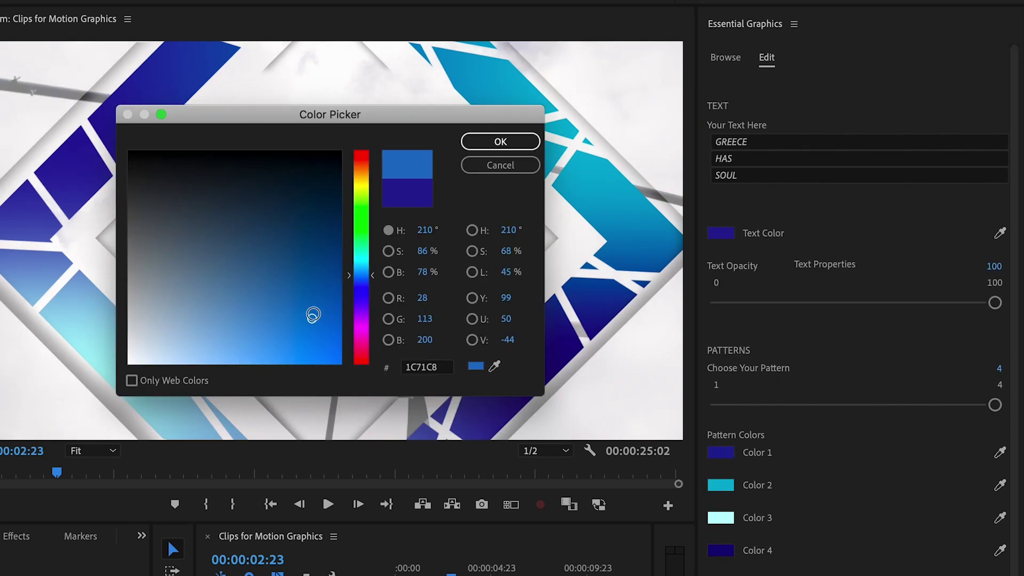
left_click(500, 142)
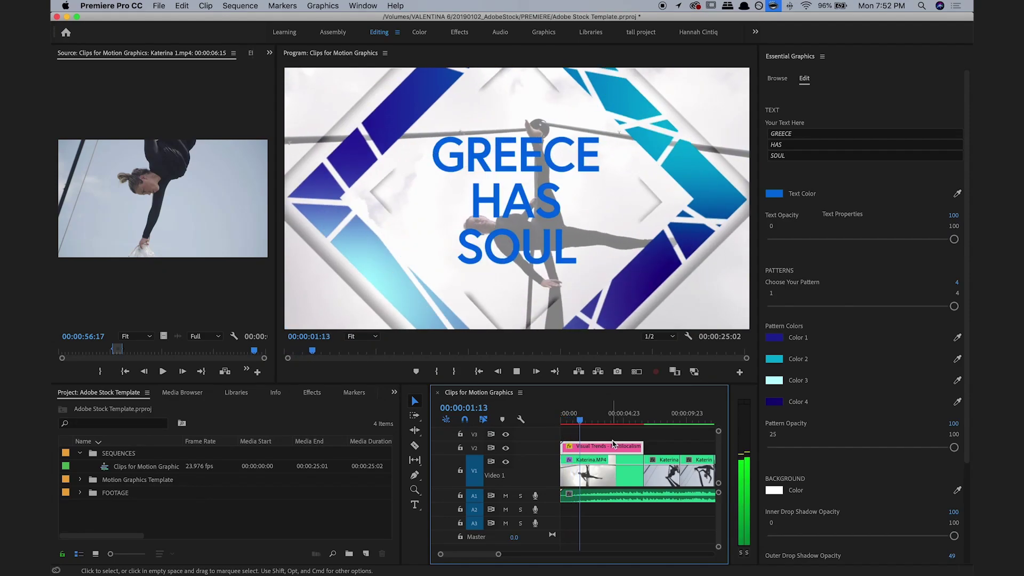
key("space")
- Shorten the V2 title clip so a second copy follows right after, then bring up that copy's clip menu
left_click_drag(638, 443, 589, 447)
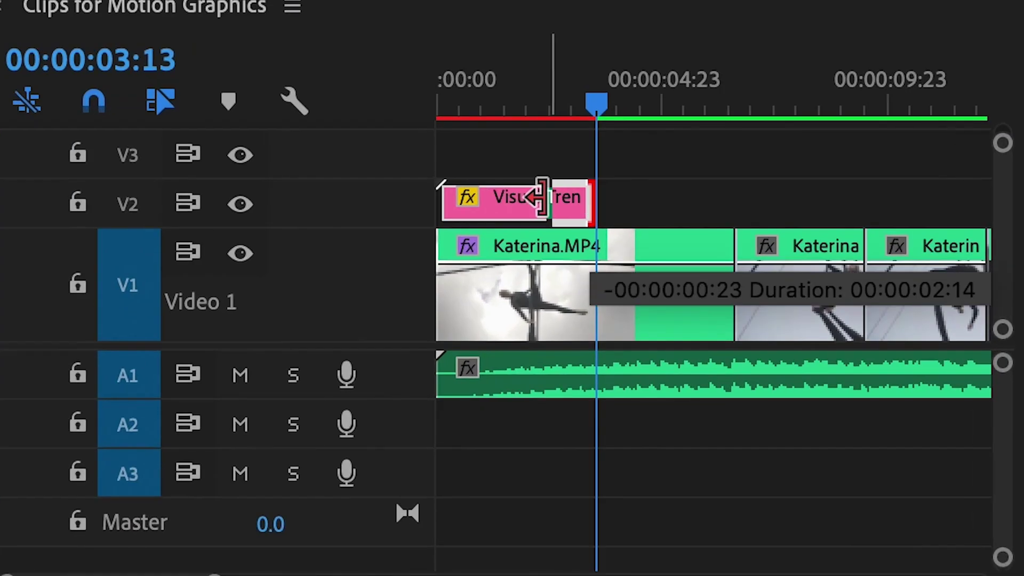
left_click_drag(540, 197, 609, 213)
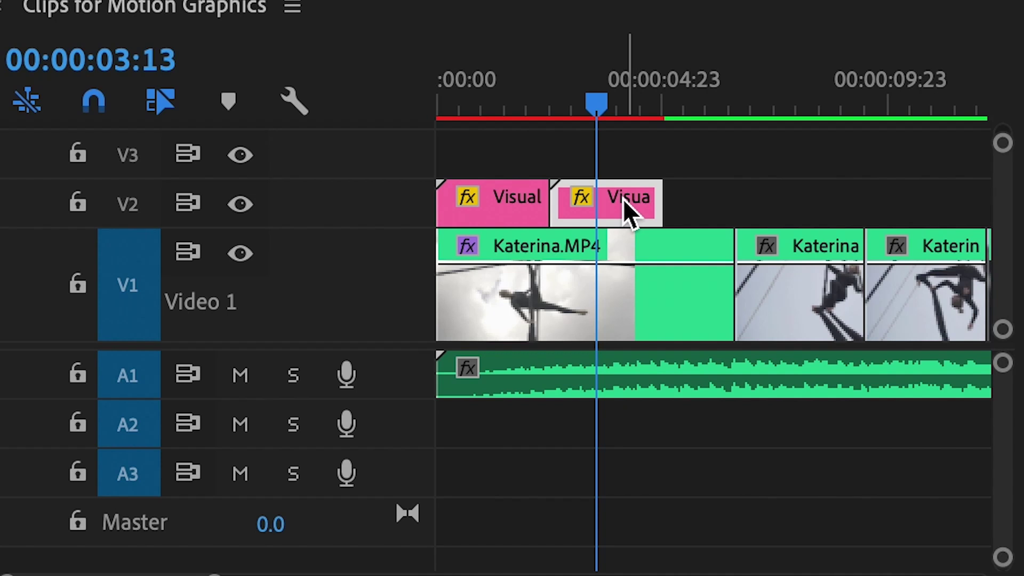
right_click(627, 211)
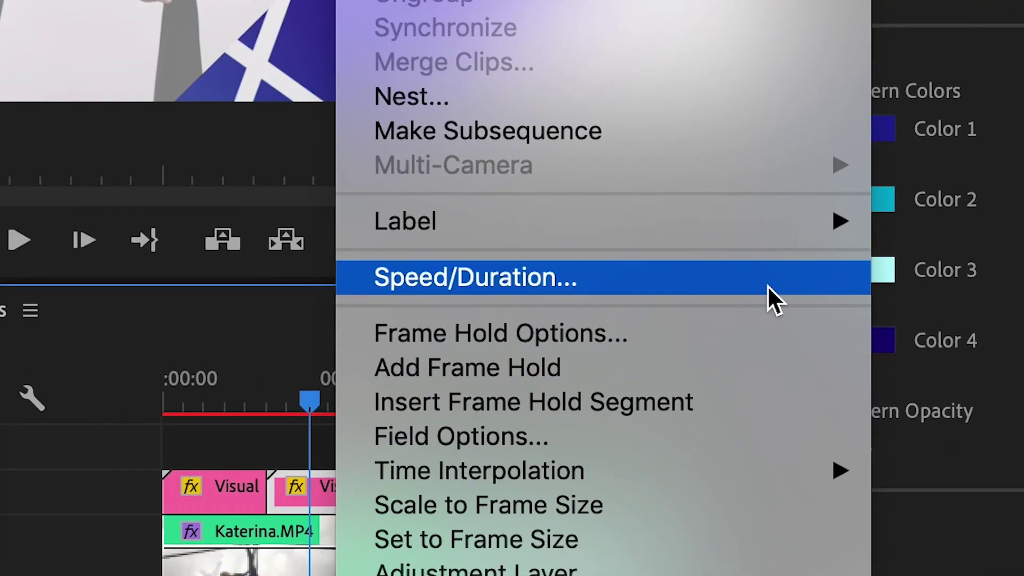
- Tick Reverse Speed in the V2 clip's Speed/Duration settings, keeping 100% speed
left_click(758, 384)
left_click(479, 306)
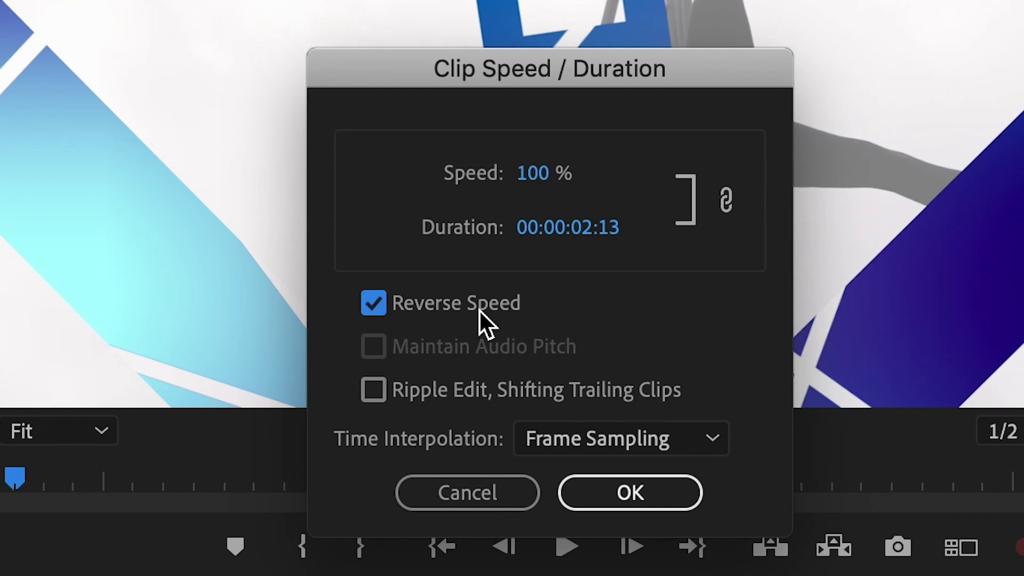
left_click(648, 492)
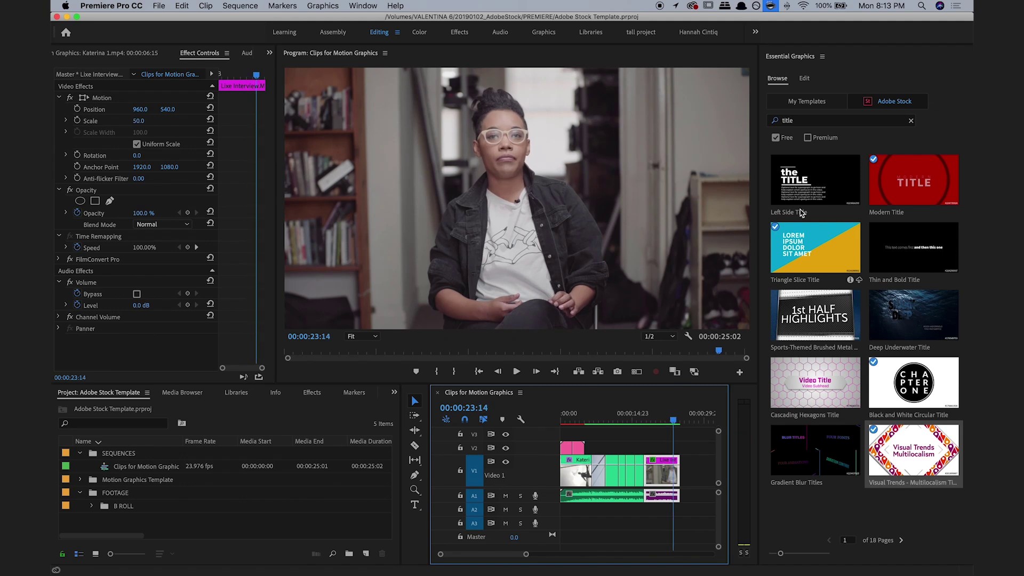
- Search Adobe Stock for premium 'lower third' templates, page through, and try placing Six Minimal Lower Thirds
left_click(827, 122)
type("lower third")
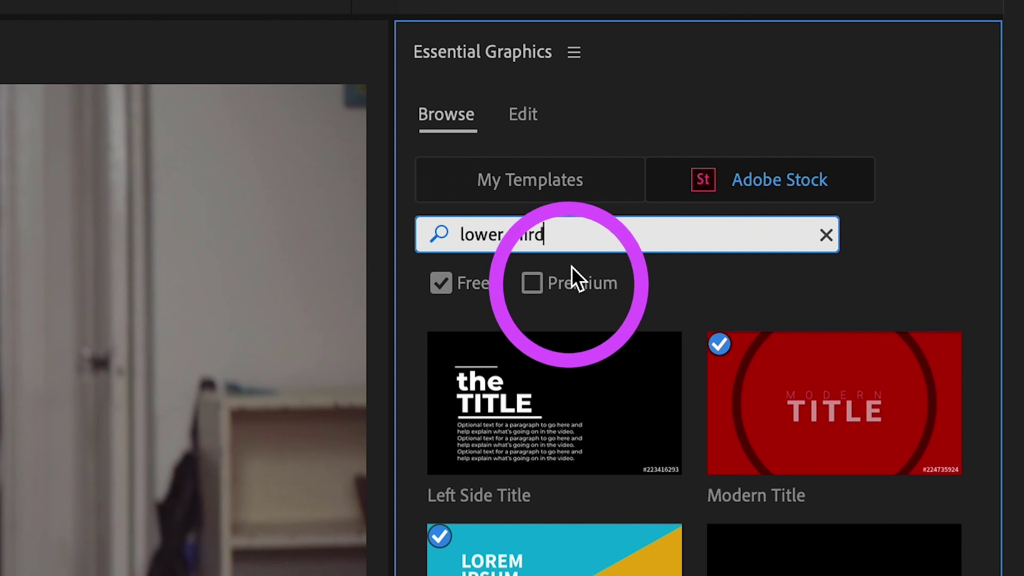
left_click(566, 282)
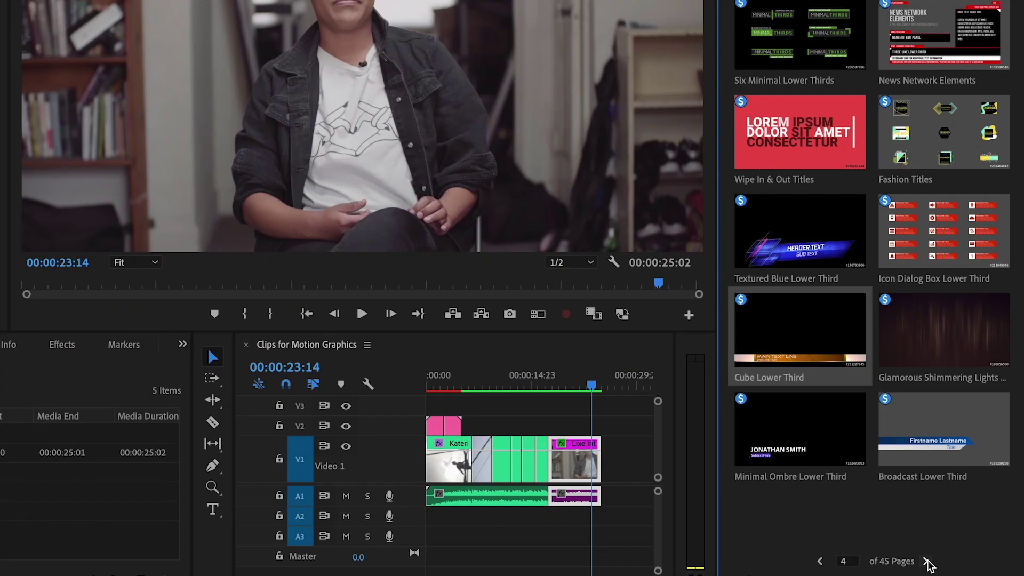
left_click(927, 561)
left_click(926, 561)
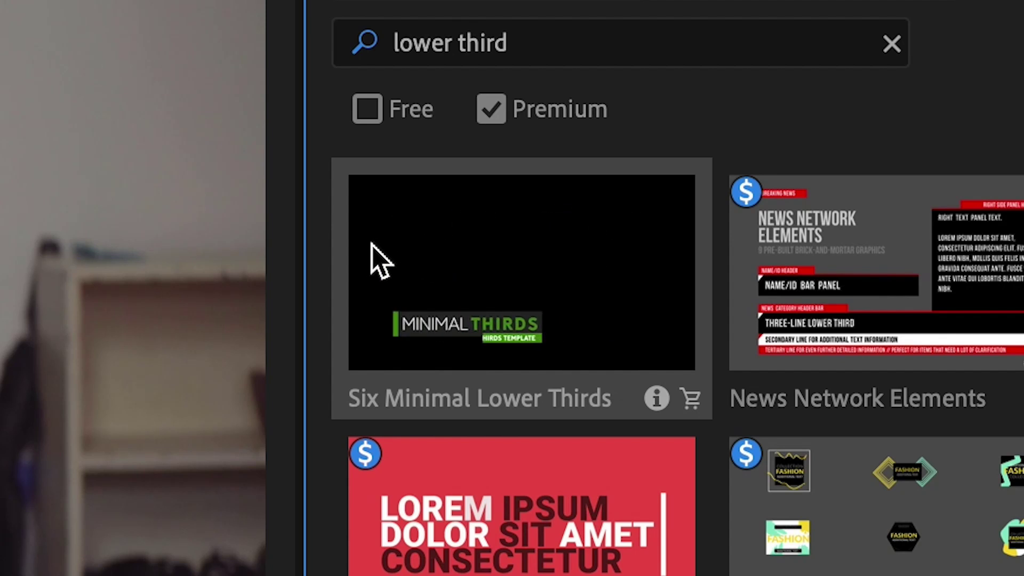
left_click(658, 398)
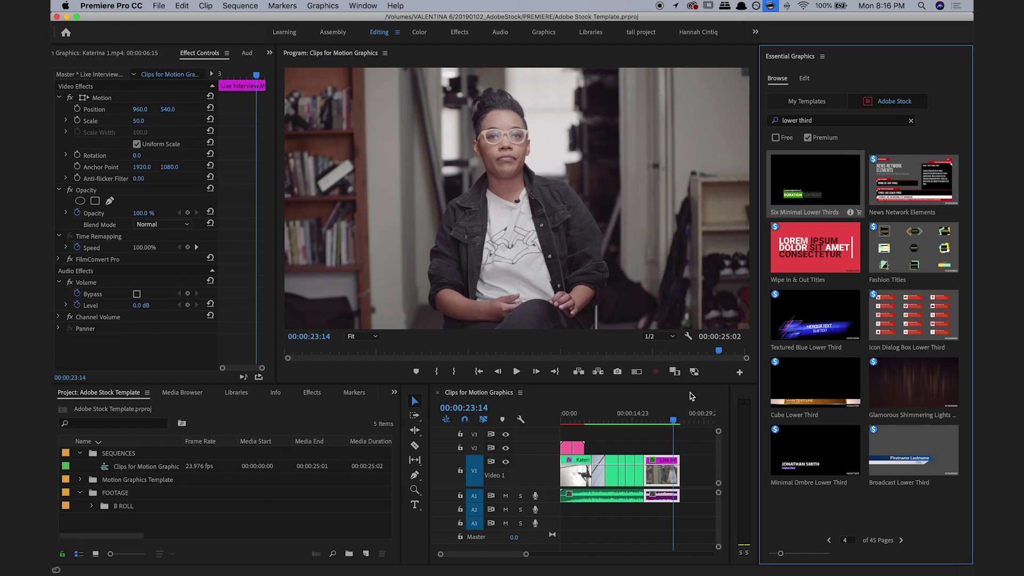
left_click_drag(692, 396, 685, 450)
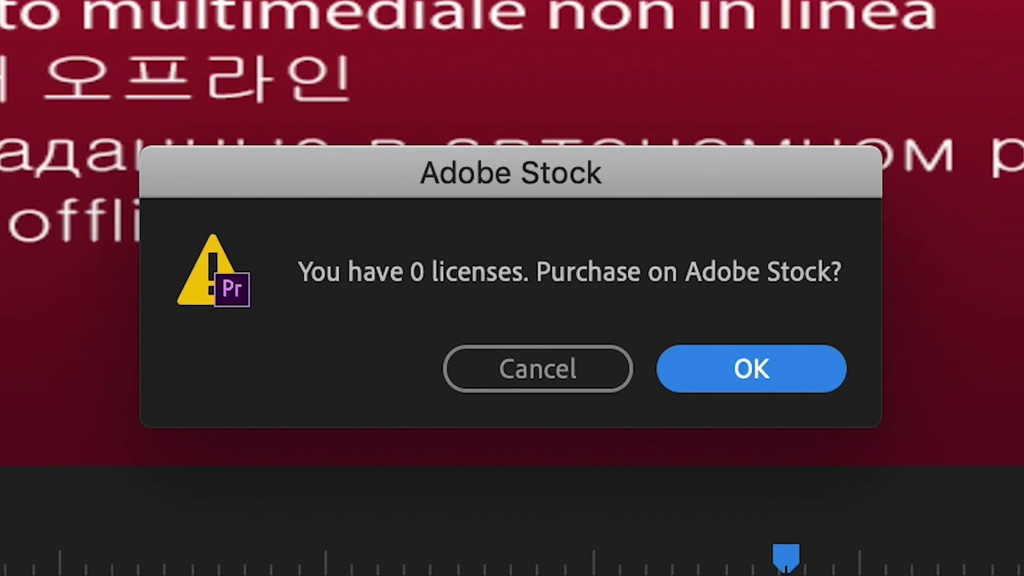
- Sign in, buy Six Minimal Lower Thirds for US$19.99, and save it to My Library
left_click(796, 381)
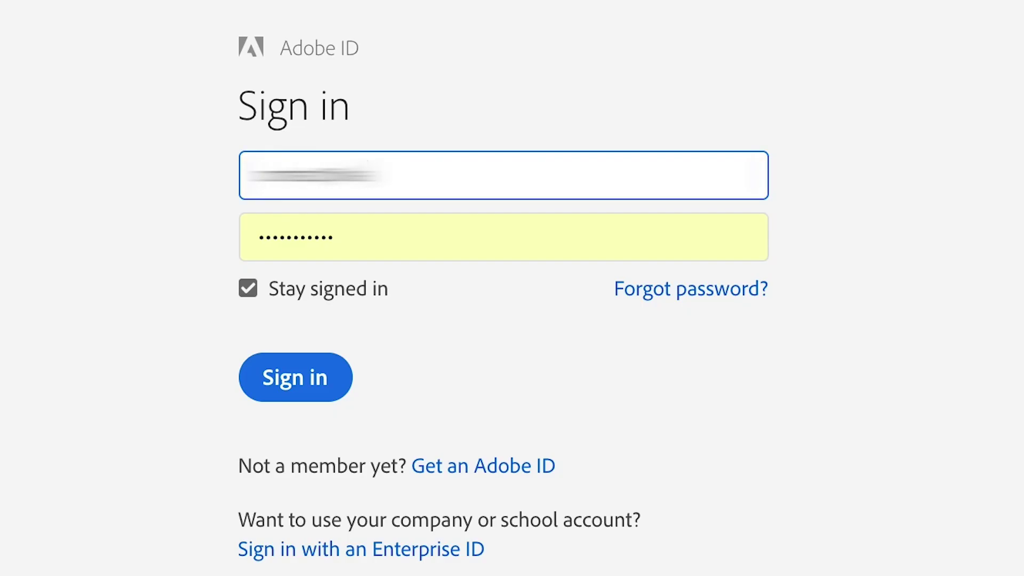
left_click(318, 395)
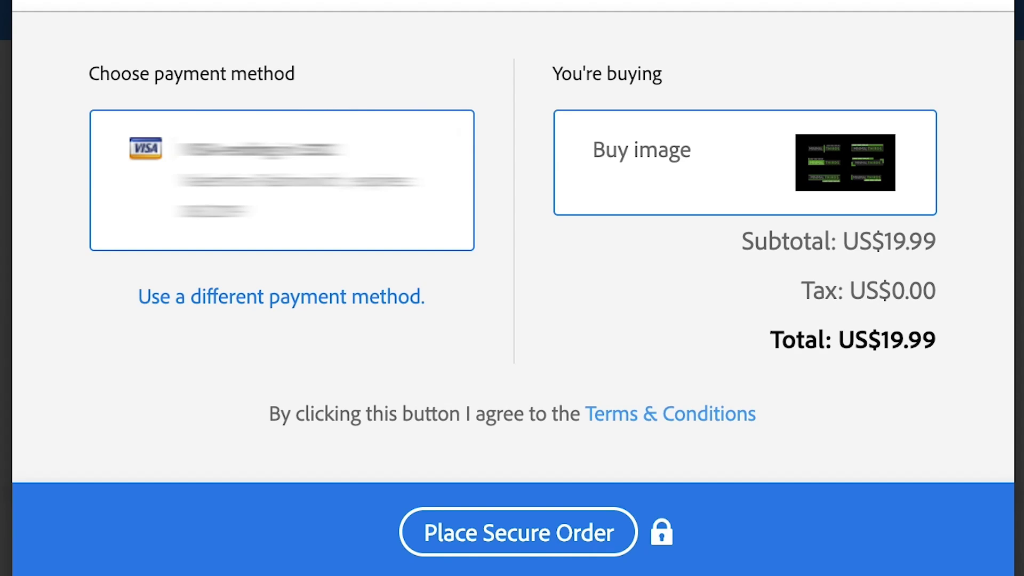
left_click(523, 539)
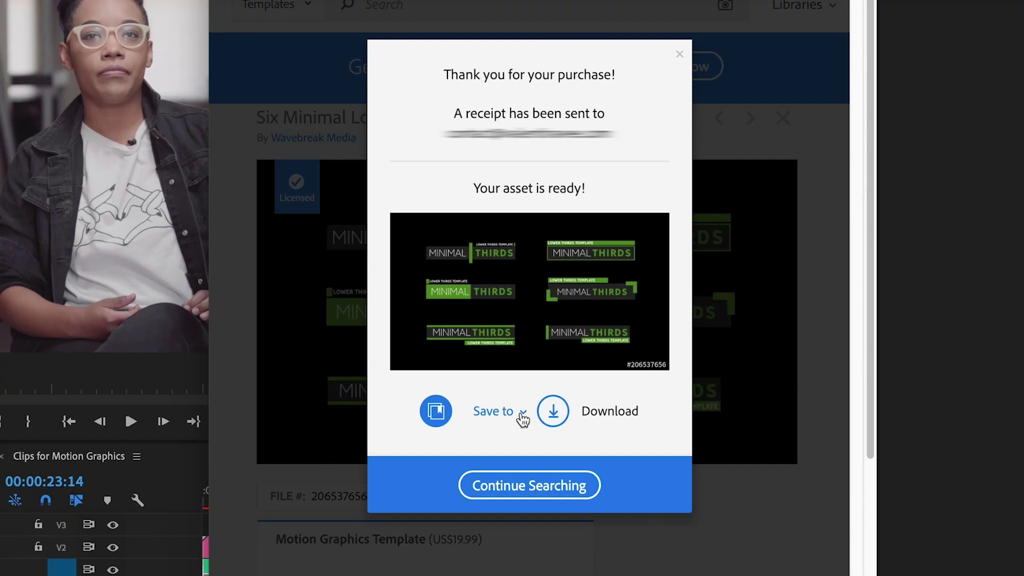
left_click(525, 414)
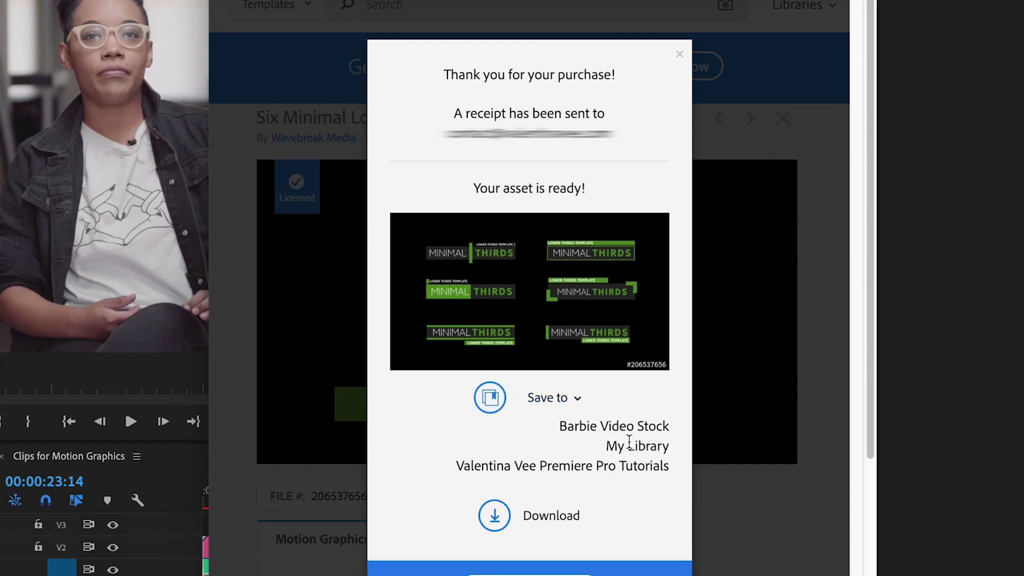
left_click(631, 445)
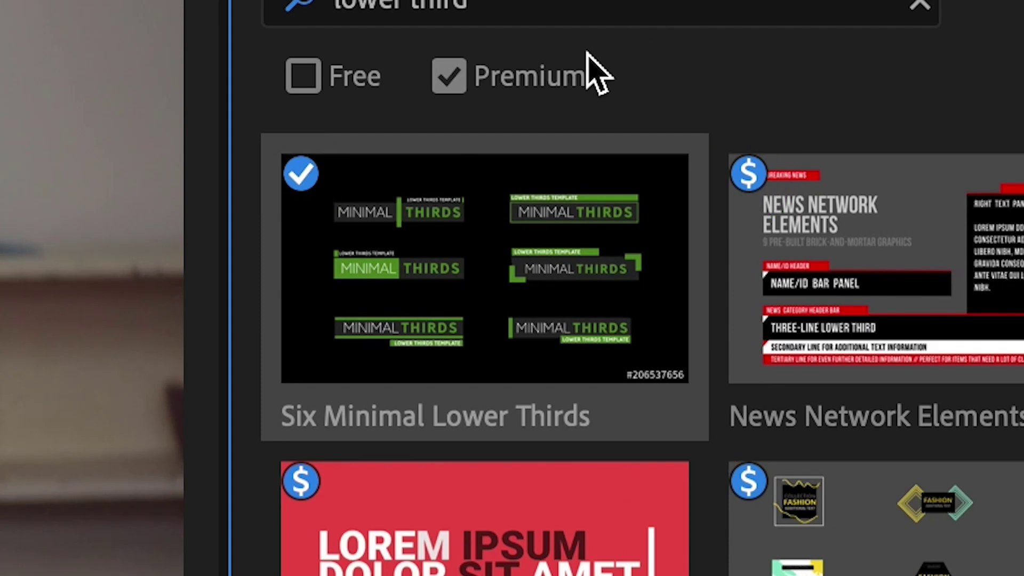
- Drop Six Minimal Lower Thirds on V2 above the interview and sync its missing Ministry fonts from Adobe
mouse_move(317, 210)
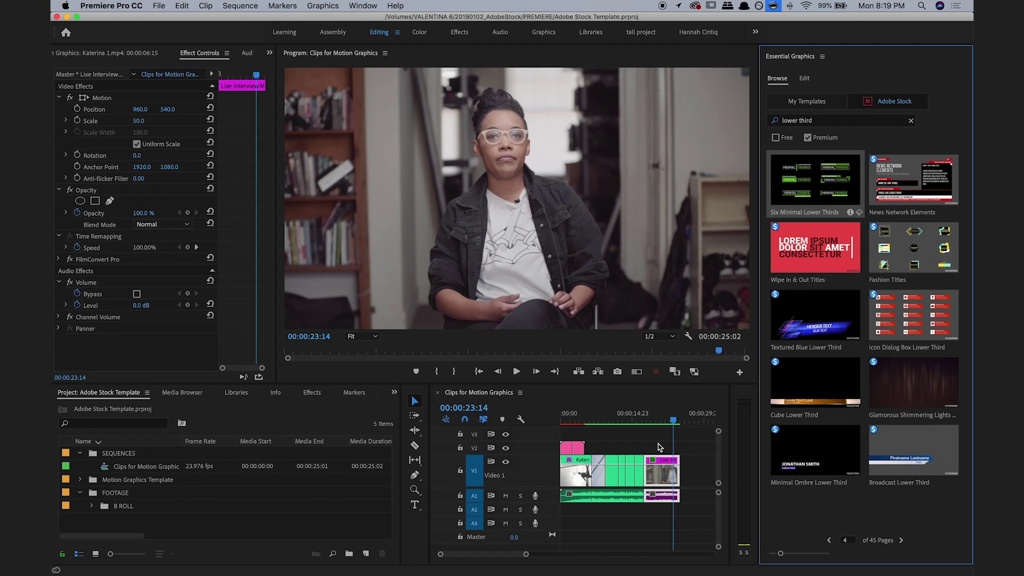
left_click_drag(659, 447, 666, 434)
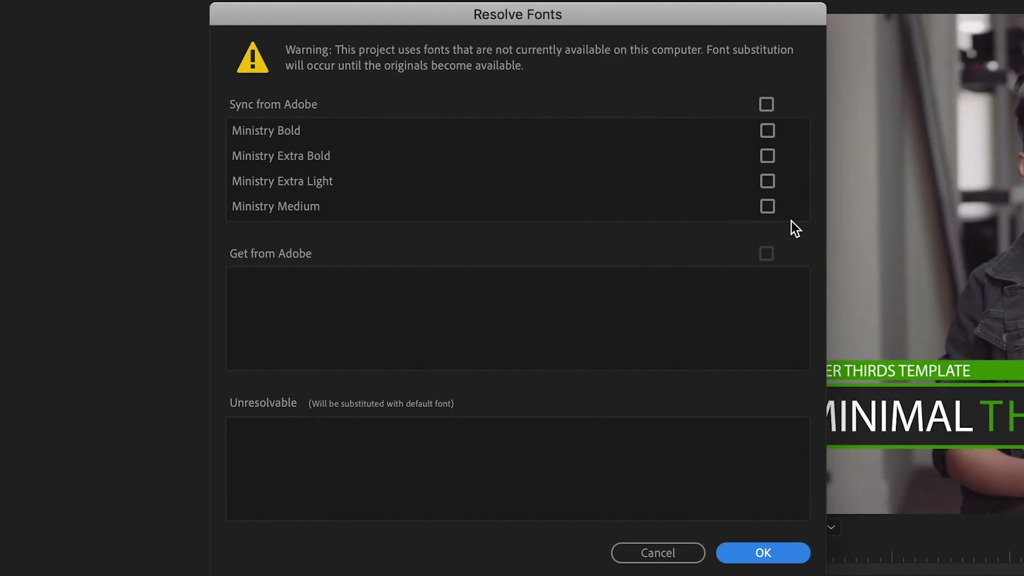
left_click(767, 105)
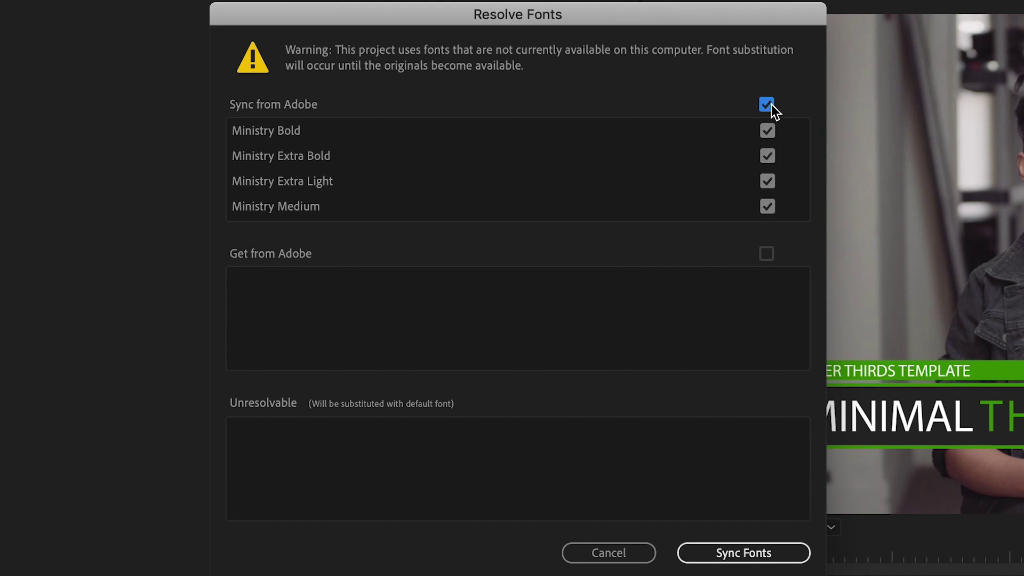
left_click(753, 553)
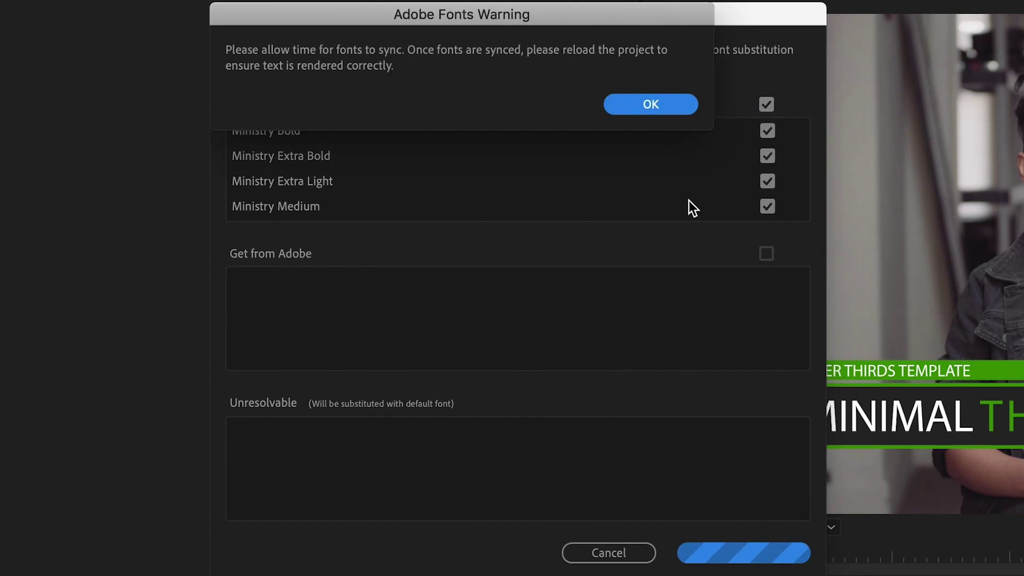
left_click(681, 109)
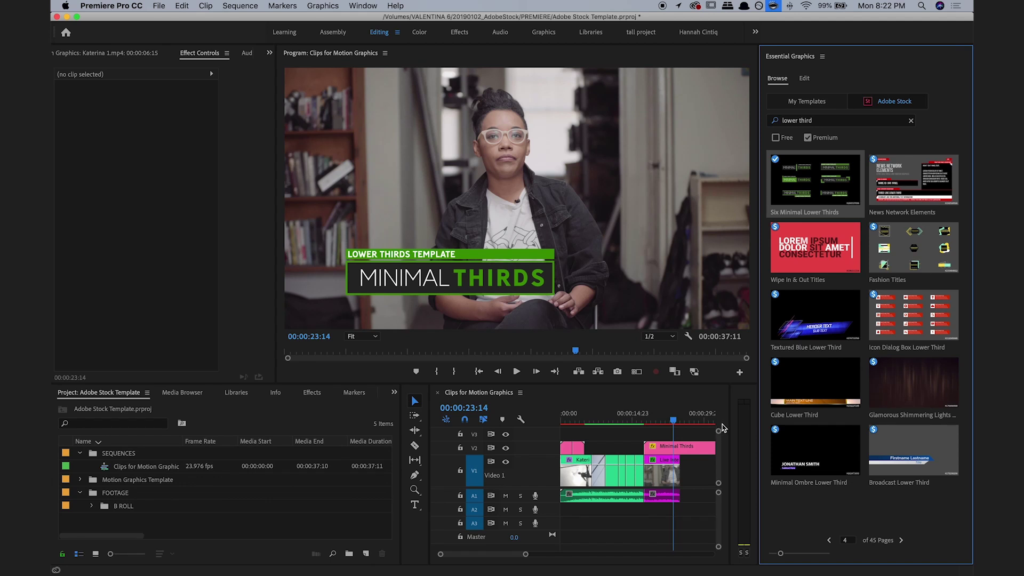
- Set the Minimal Thirds lower third's animation time to 7 seconds and choose design 6
left_click(678, 452)
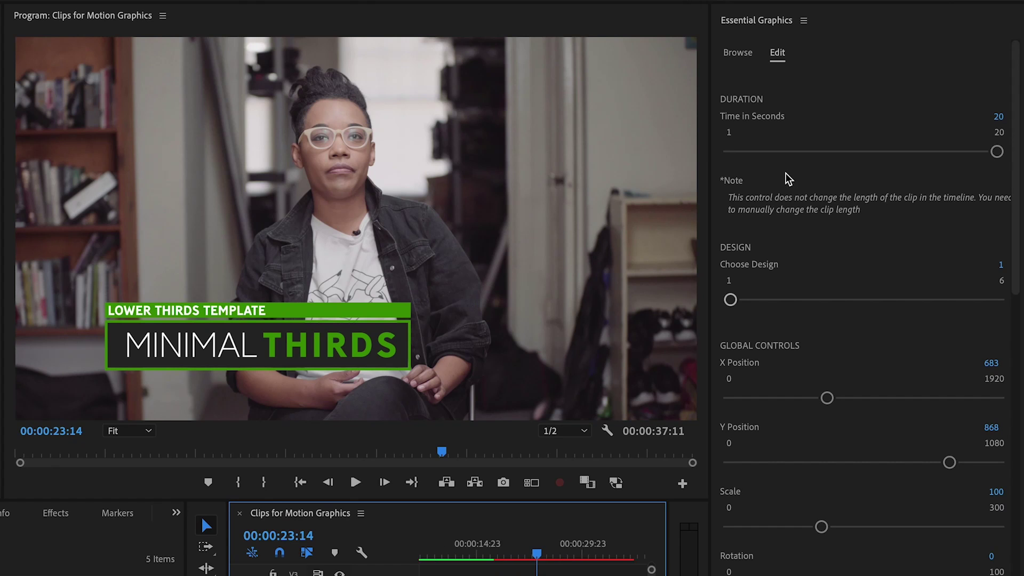
left_click_drag(784, 152, 812, 153)
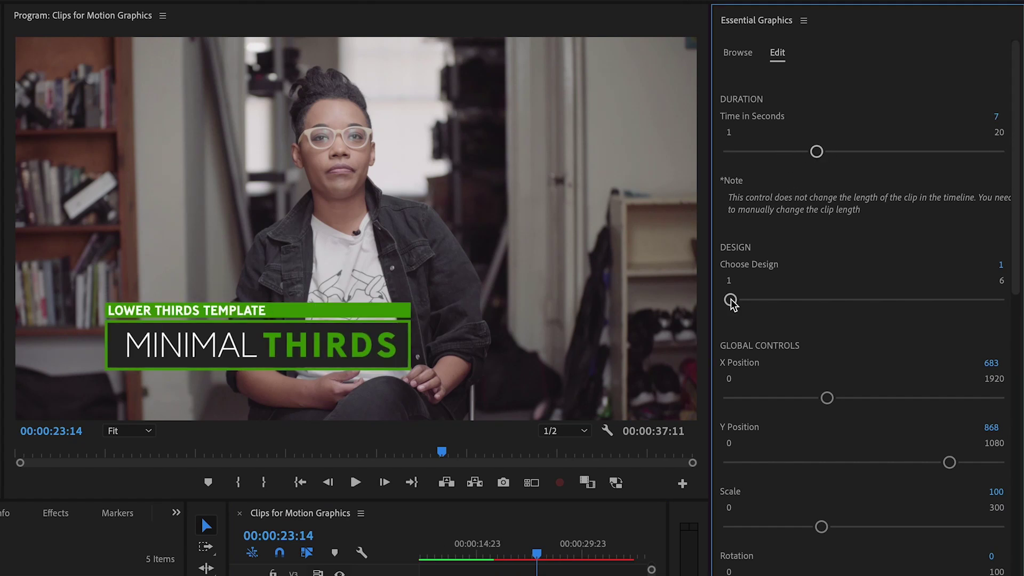
left_click_drag(731, 300, 1015, 312)
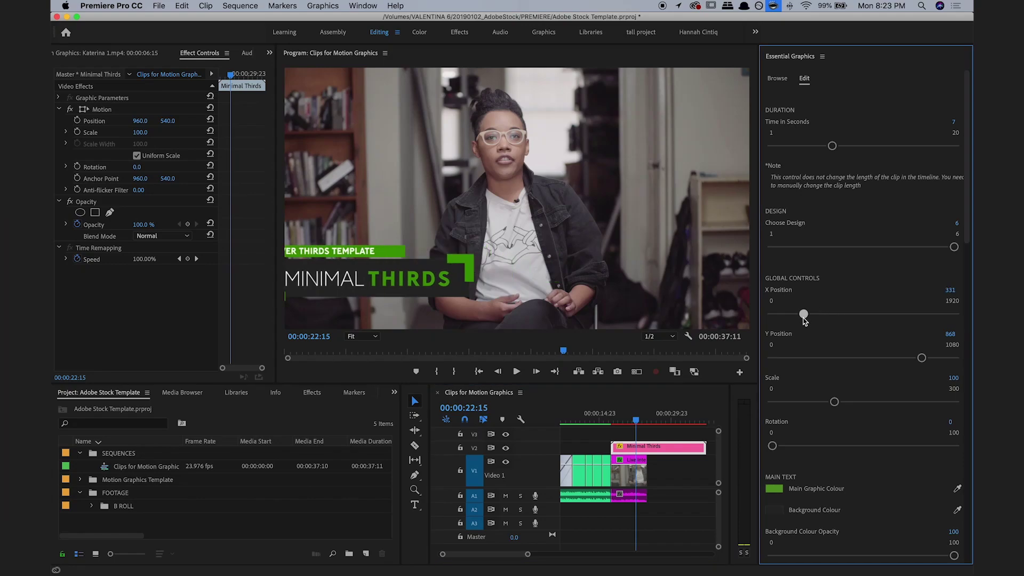
- Shift the lower third's Y position and enter the interviewee's first name in Text 1
left_click_drag(912, 359, 929, 360)
scroll(929, 360, "down", 5)
left_click(808, 302)
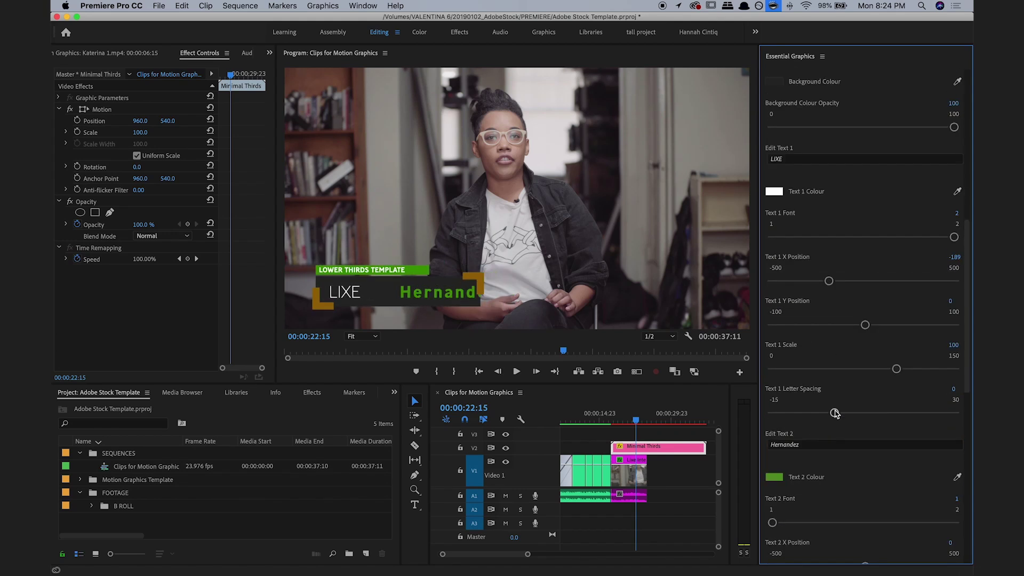
- Set the lower third's subtitle Text Colour to black
scroll(854, 427, "down", 8)
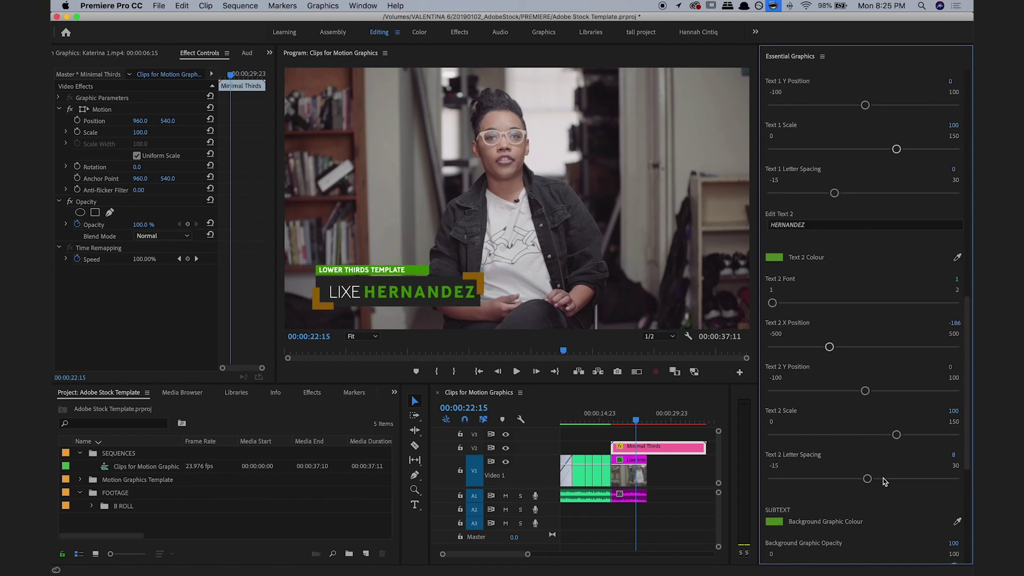
scroll(917, 406, "down", 4)
left_click(774, 364)
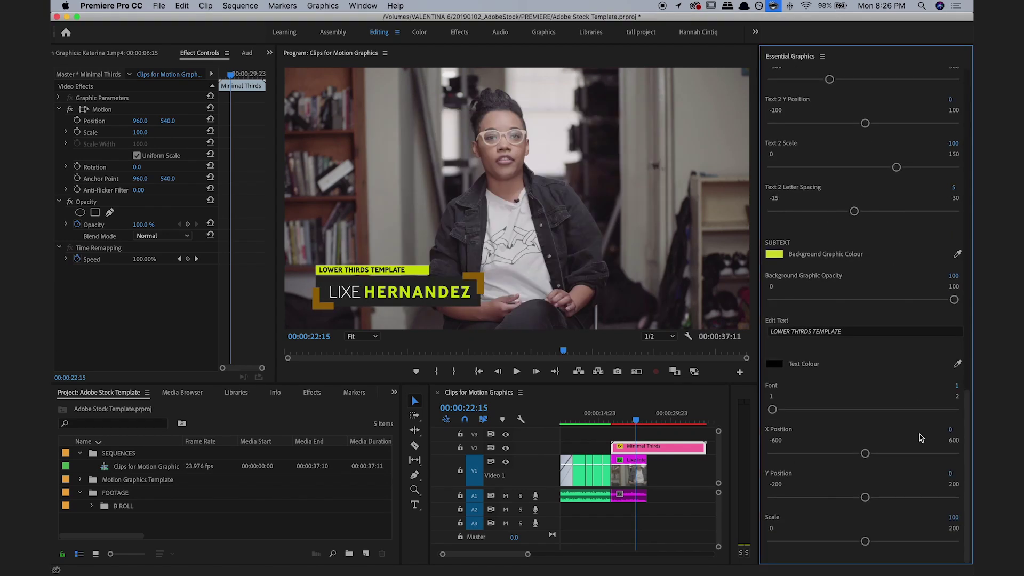
scroll(921, 438, "up", 6)
scroll(921, 437, "down", 6)
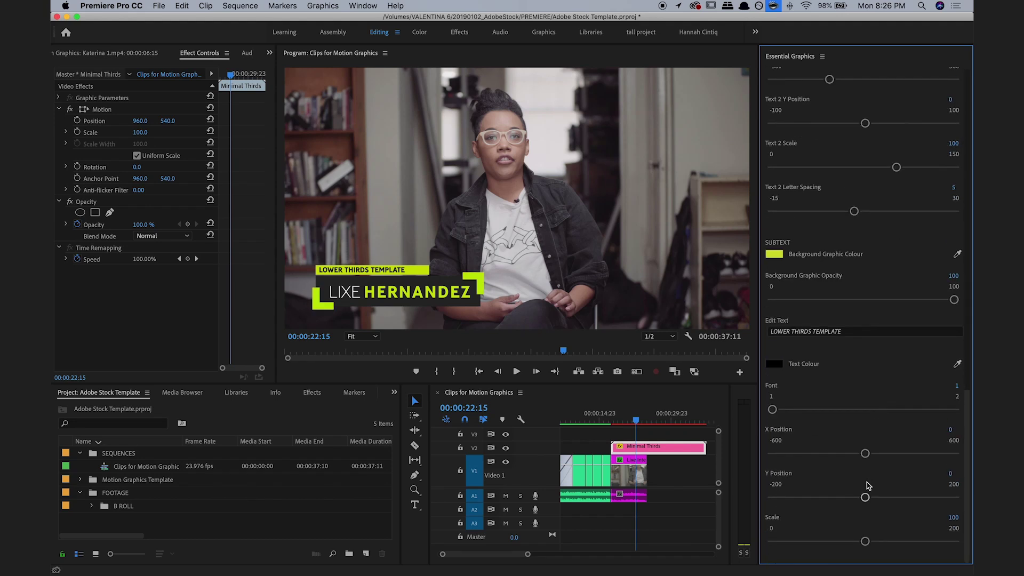